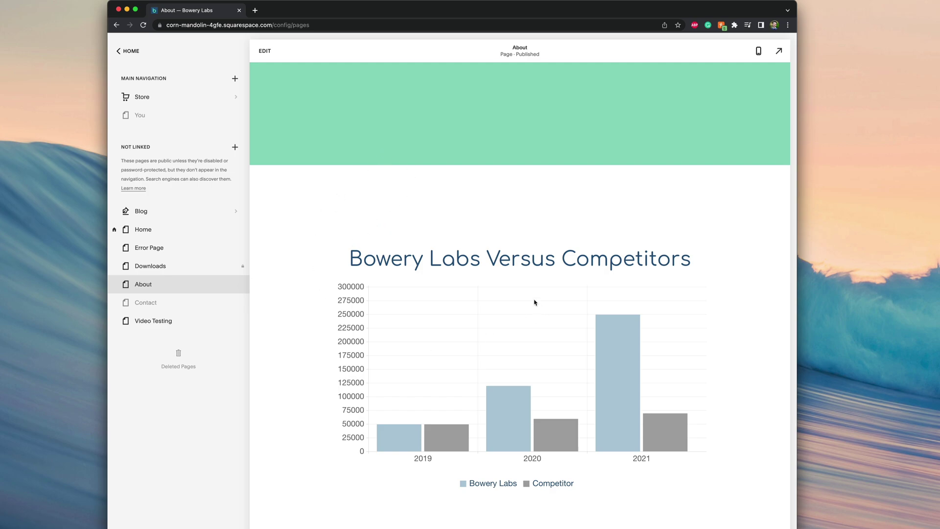
Switch to the Book2 workbook, check the Year cells, and widen column B to fit 'Bowery Labs'.
drag(469, 483, 497, 485)
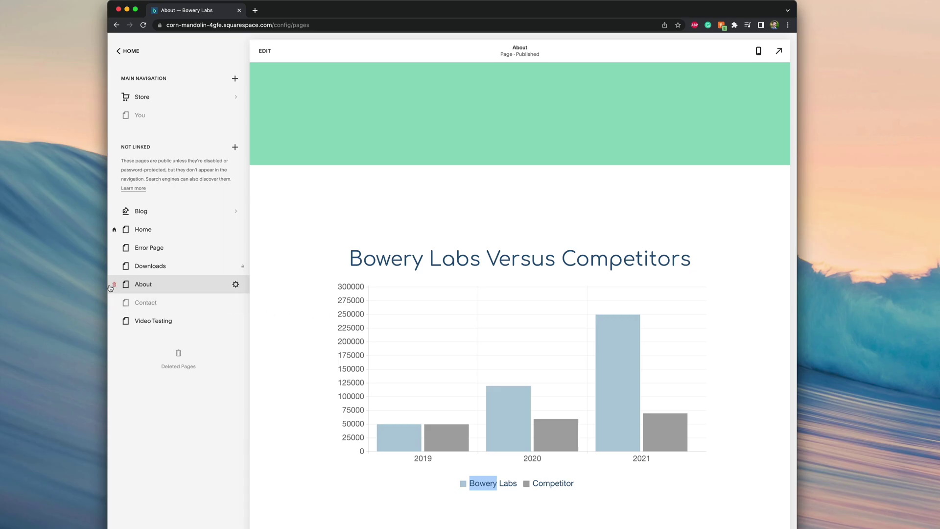
key(super+Tab)
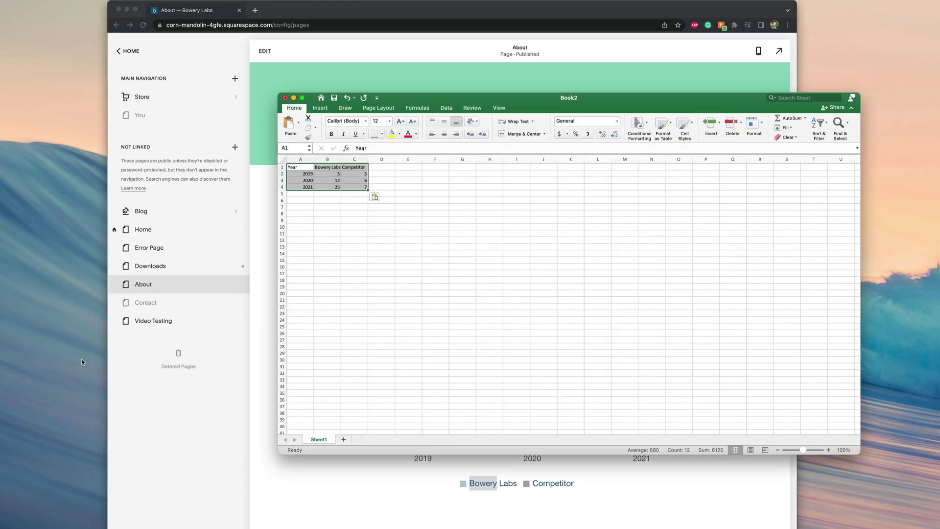
click(329, 278)
scroll(330, 280, up, 5)
scroll(329, 279, up, 3)
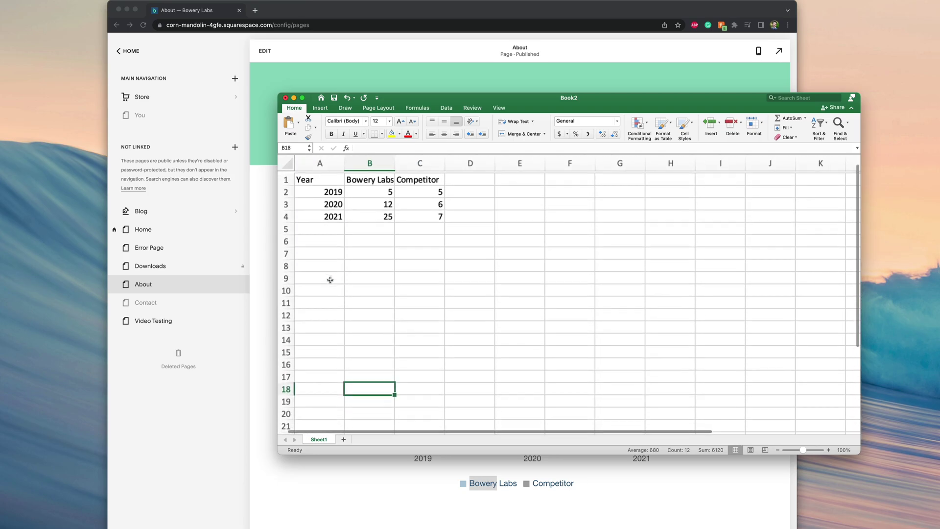
click(319, 179)
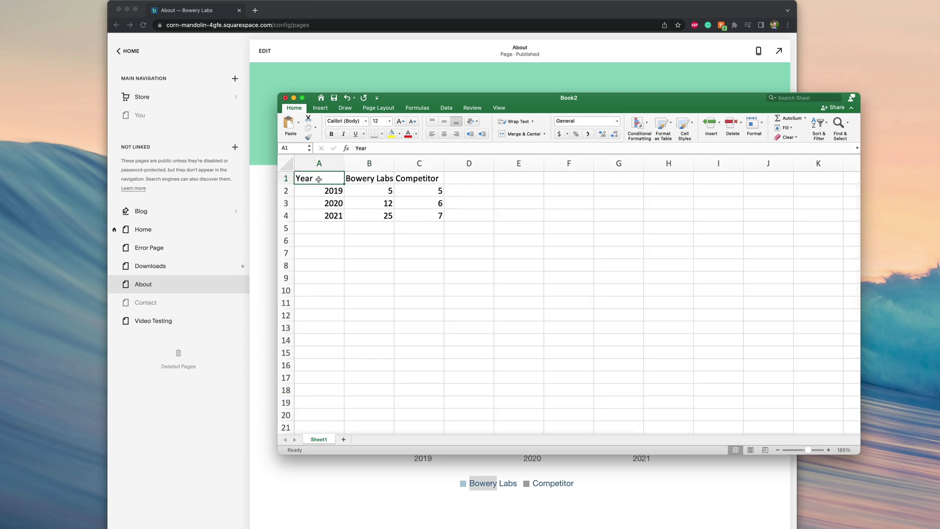
click(314, 165)
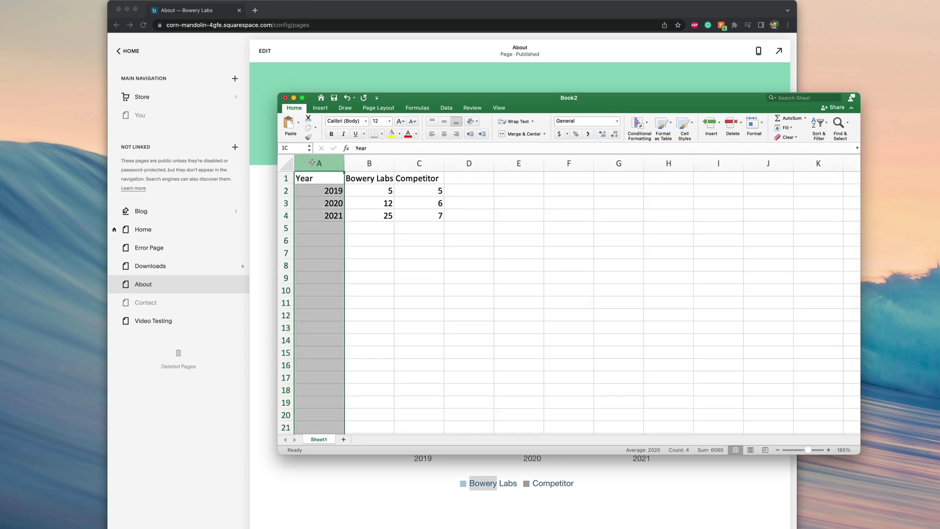
click(317, 198)
key(Up)
key(Up)
key(Down)
key(Down)
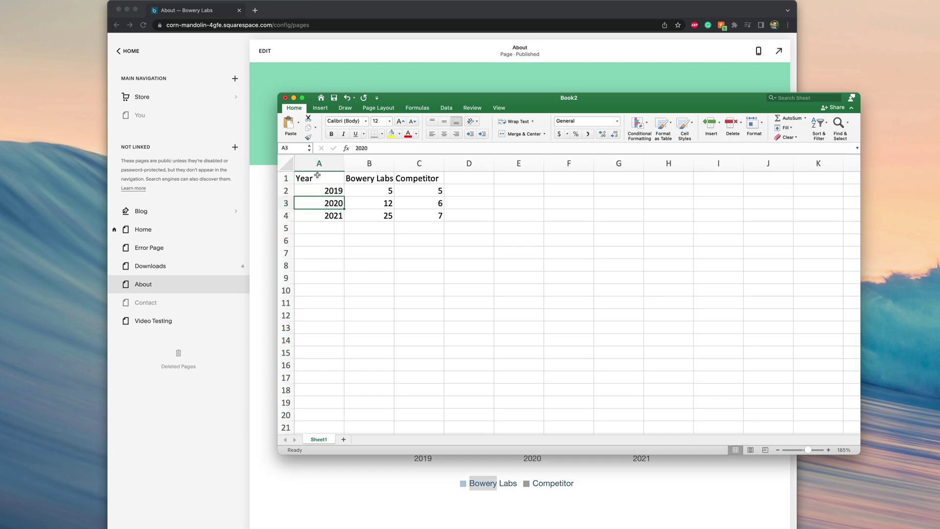
key(Down)
Review the Bowery Labs and Competitor values for 2019–2021.
key(Down)
drag(394, 163, 397, 163)
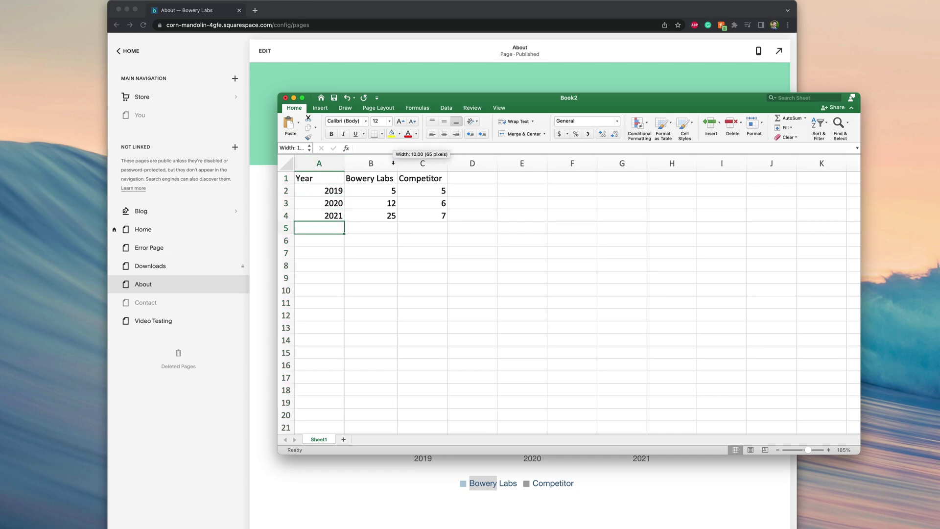
click(379, 191)
key(Down)
key(Down)
key(Up)
key(Up)
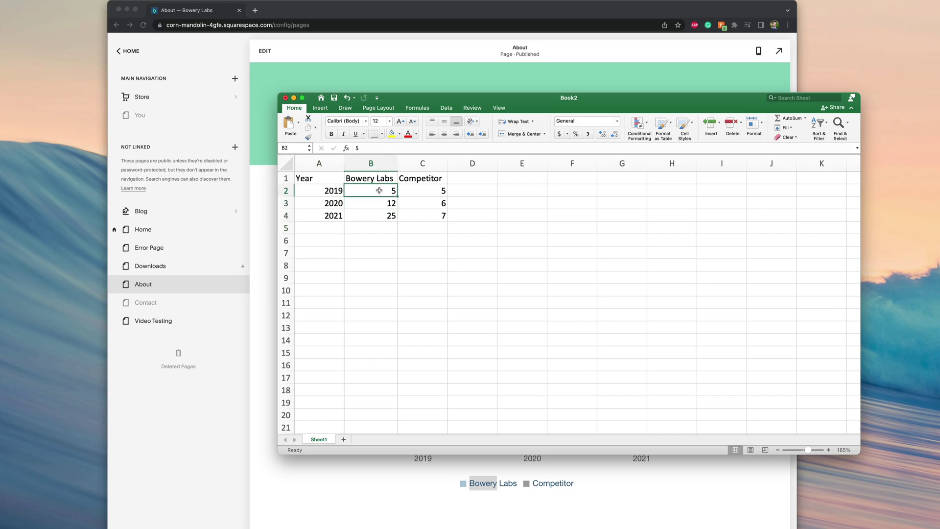
key(Left)
key(Down)
key(Up)
key(Up)
key(Down)
key(Down)
key(Right)
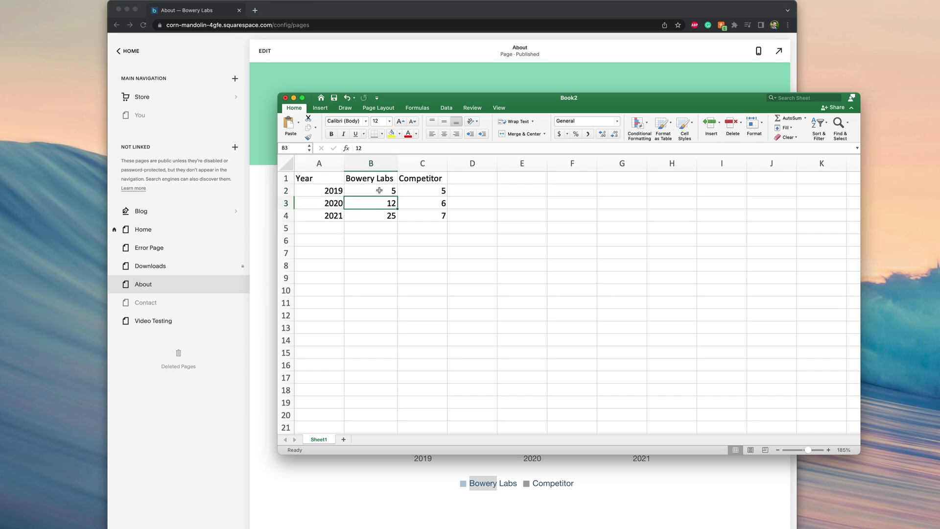
click(426, 192)
drag(427, 192, 426, 215)
Select the whole data table A1:C4, from the Year header through the 2021 row.
key(Up)
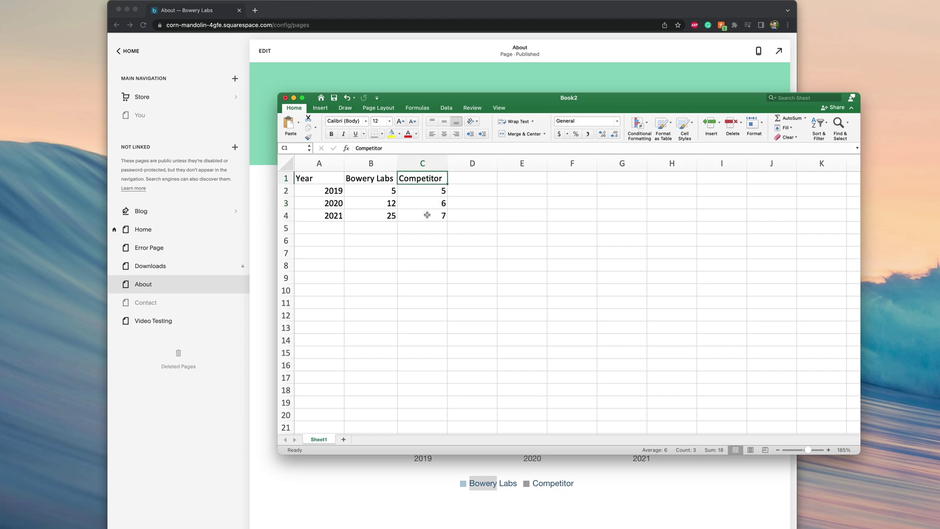
key(Left)
key(Left)
key(shift+Right)
key(shift+Right)
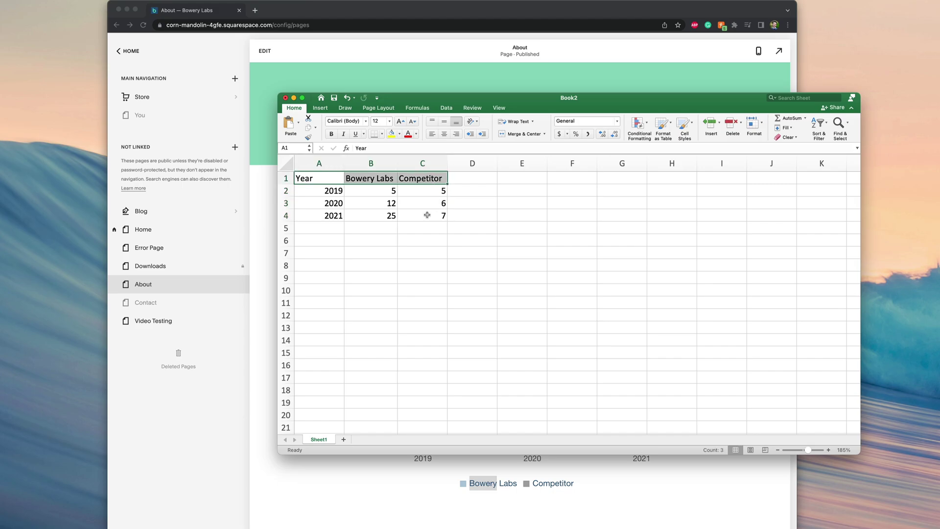
drag(312, 177, 419, 177)
key(shift+Down)
key(shift+Down)
key(shift+Down)
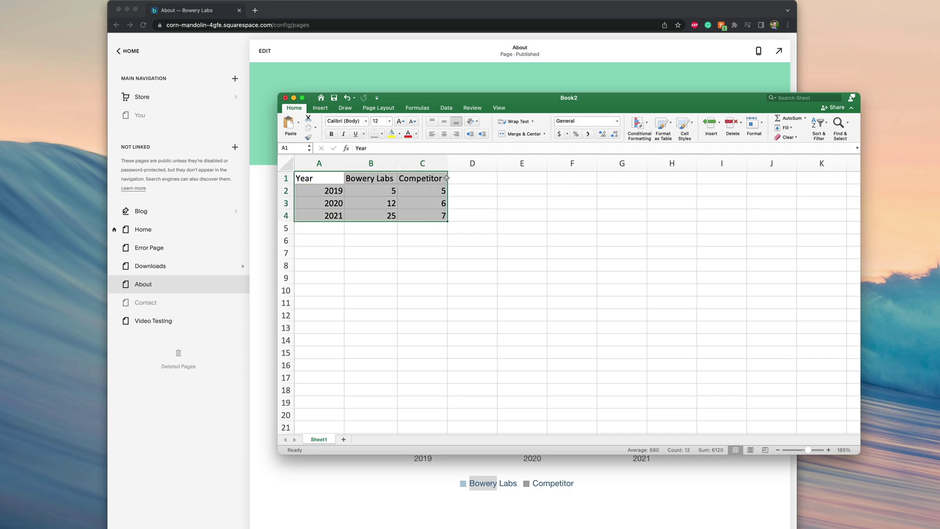
key(super+Tab)
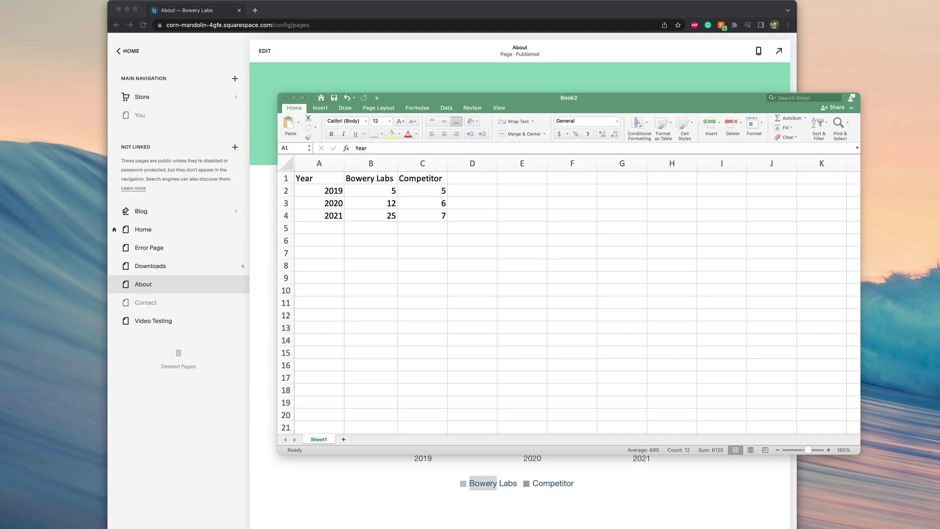
key(super+Tab)
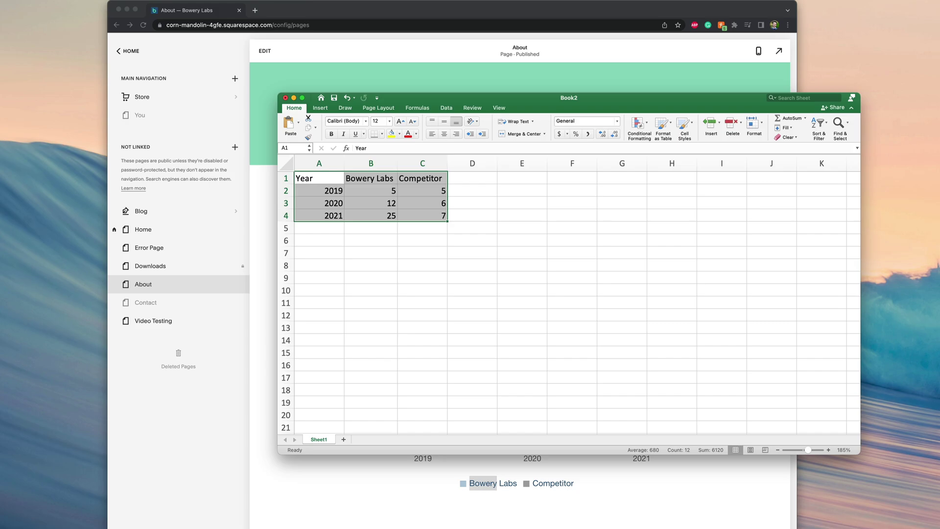
Save Book2 to the Desktop as CSV UTF-8 (Comma delimited) (.csv).
key(super+s)
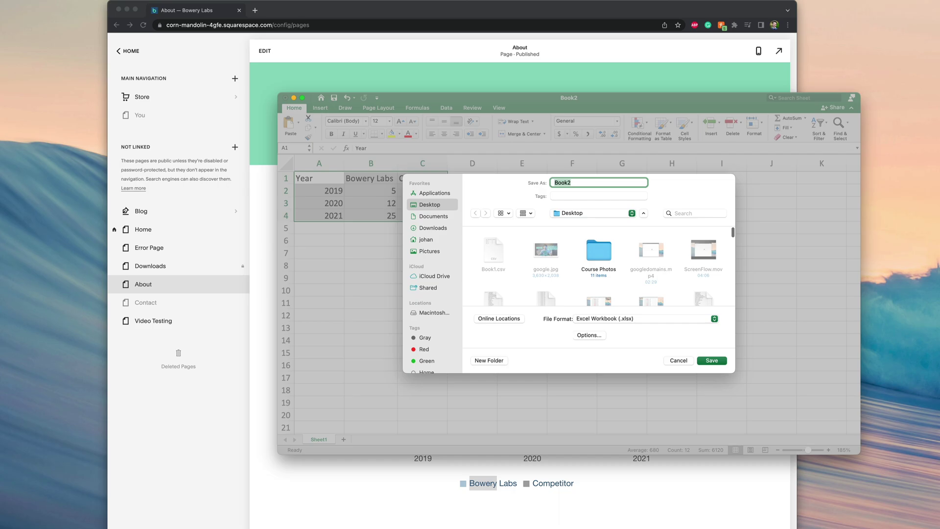
click(611, 322)
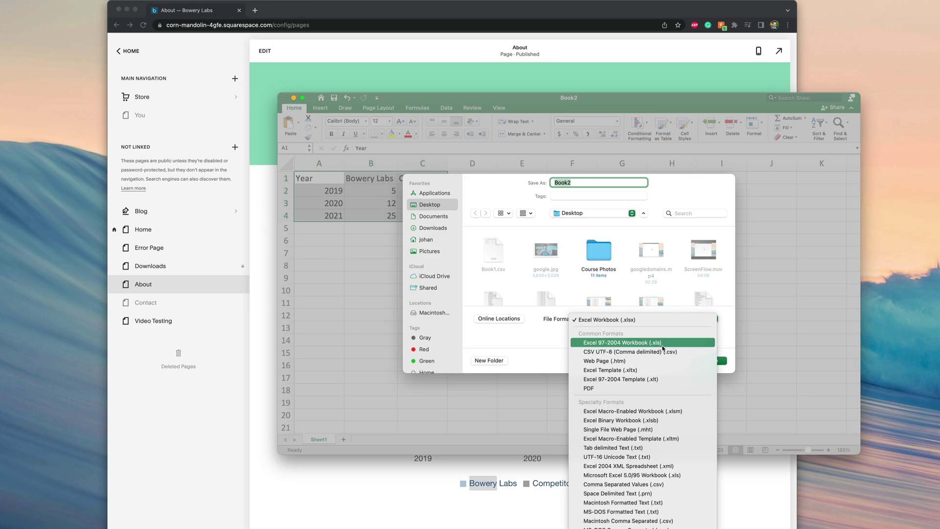
click(636, 353)
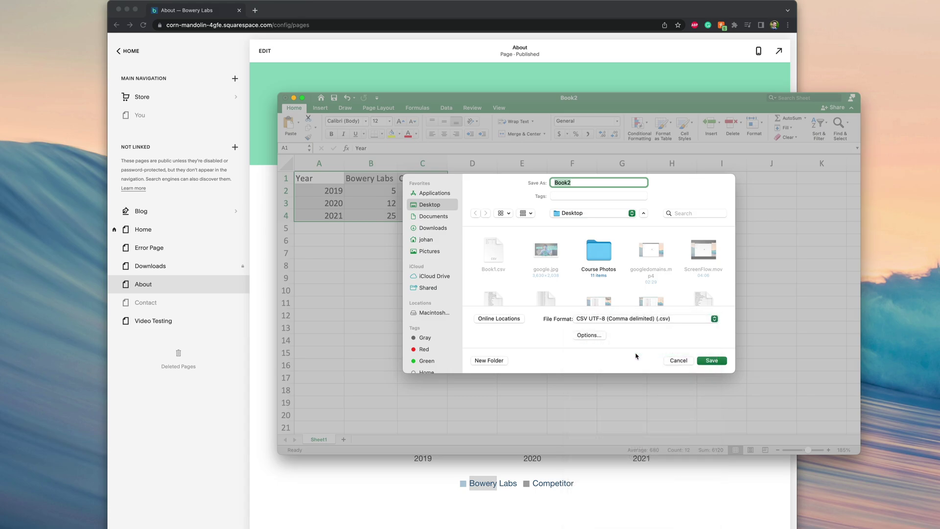
click(711, 361)
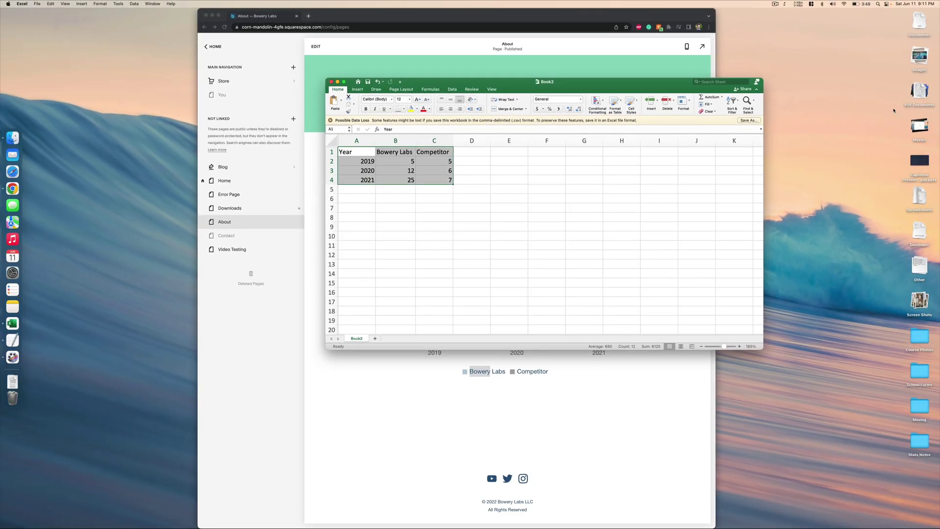
From the Desktop stack, show the Open With app choices for Book2.csv.
click(922, 26)
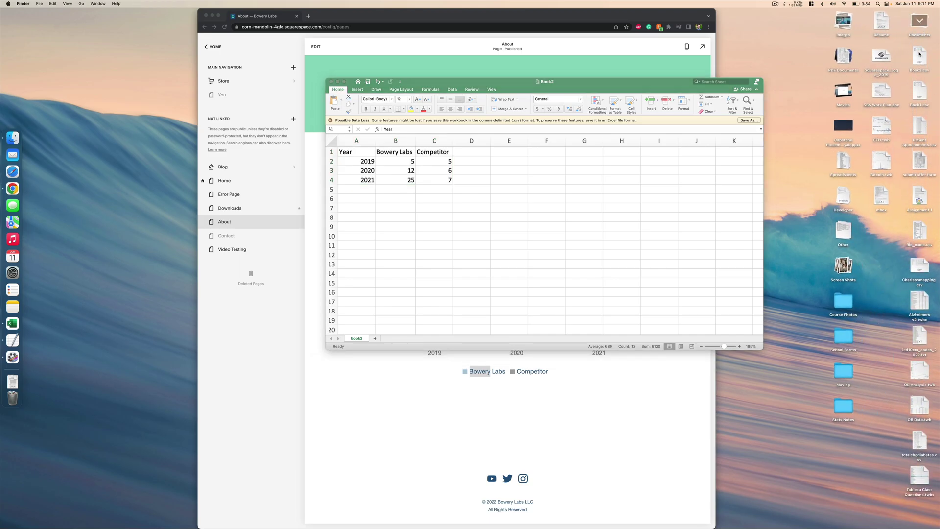
right_click(920, 54)
mouse_move(905, 64)
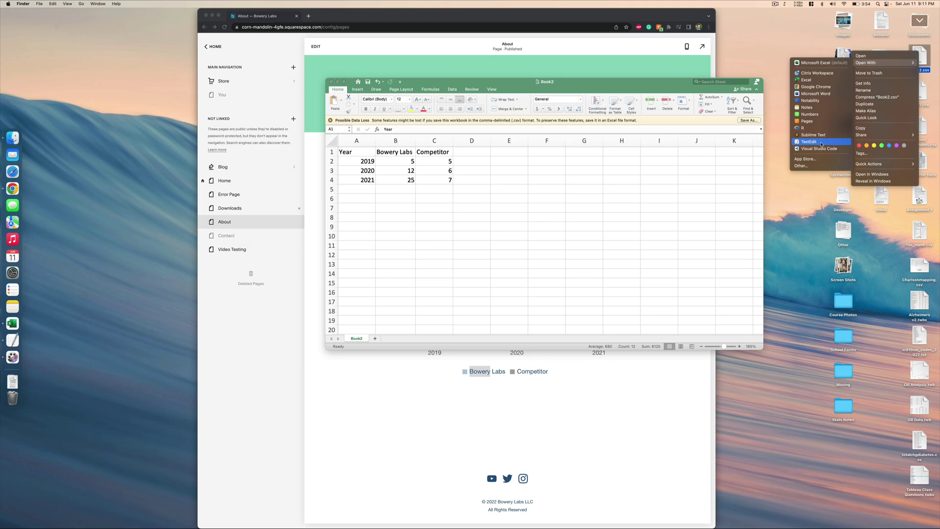
Open Book2.csv in TextEdit and select all four lines, 'Year,Bowery Labs,Competitor' through '2021,25,7'.
click(821, 143)
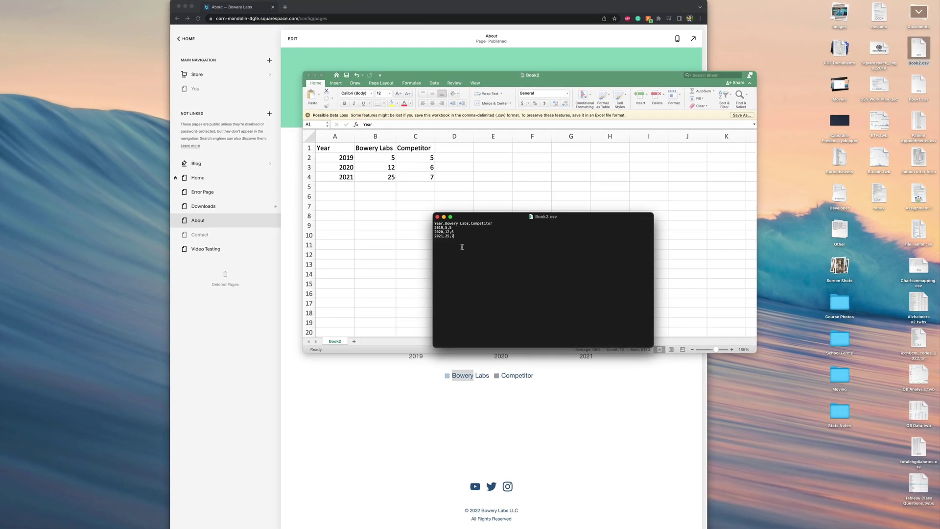
drag(459, 246, 428, 223)
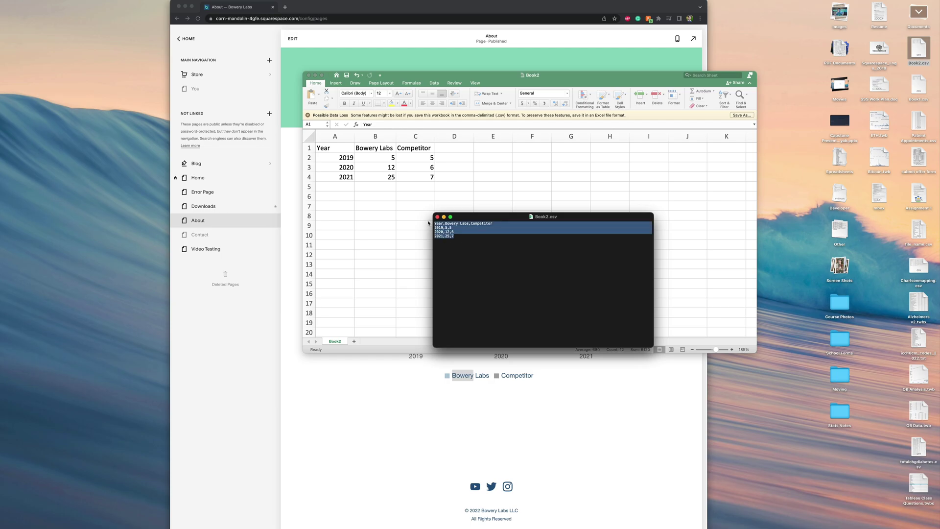
click(495, 240)
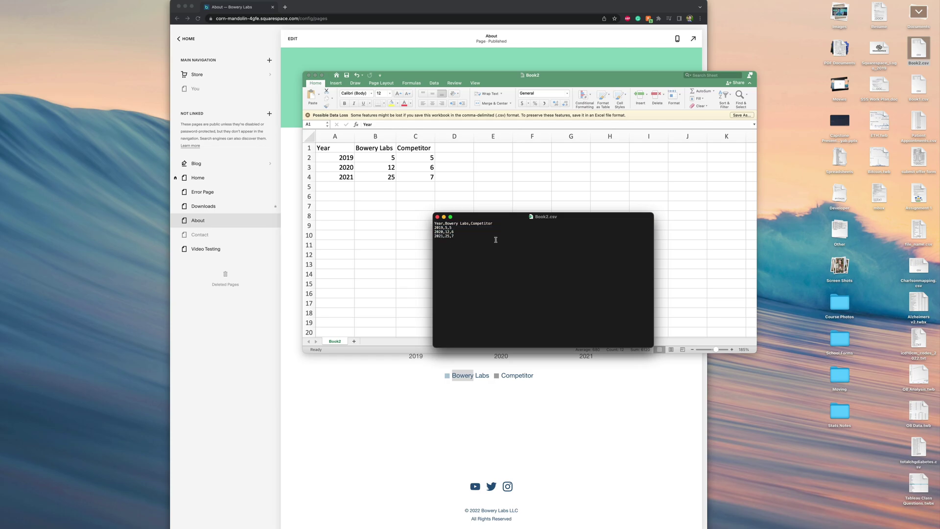
drag(495, 240, 427, 223)
key(super+c)
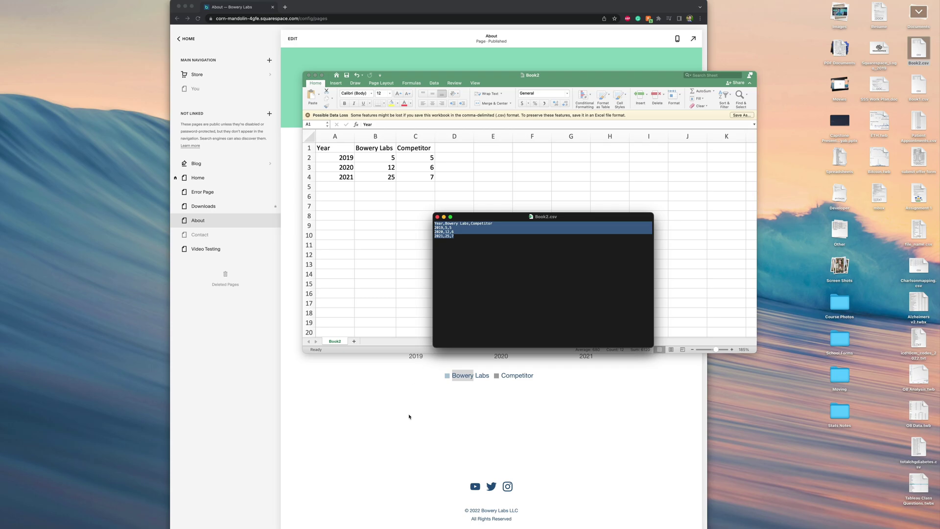
Edit the About page and insert a Chart block, found by searching 'chart', below the existing chart.
click(409, 416)
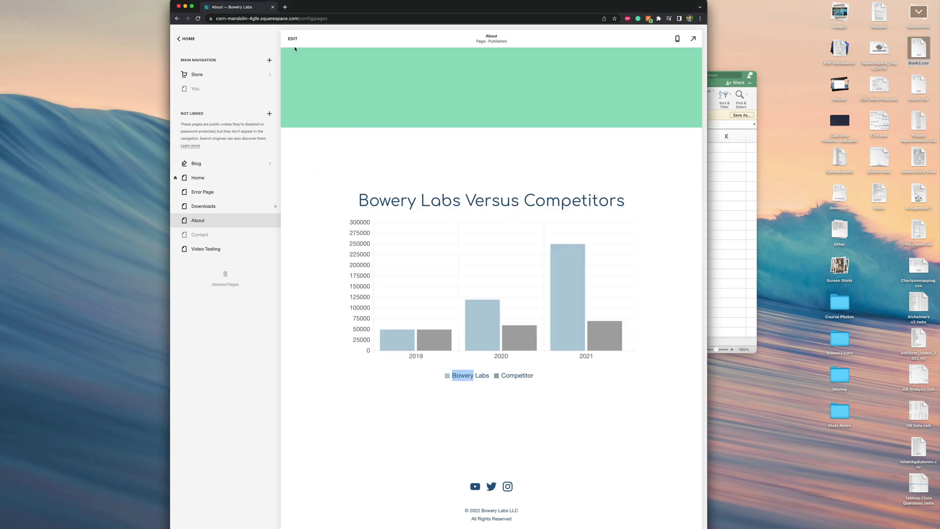
click(290, 38)
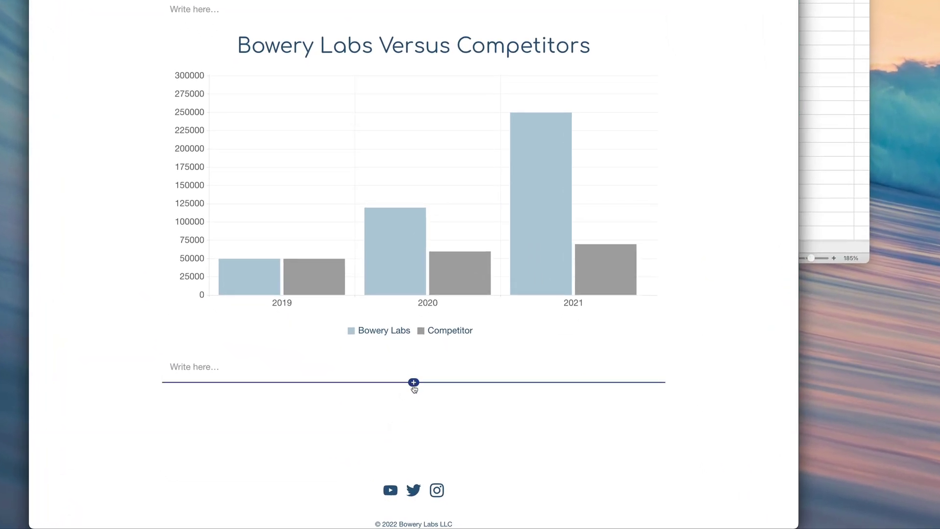
click(413, 384)
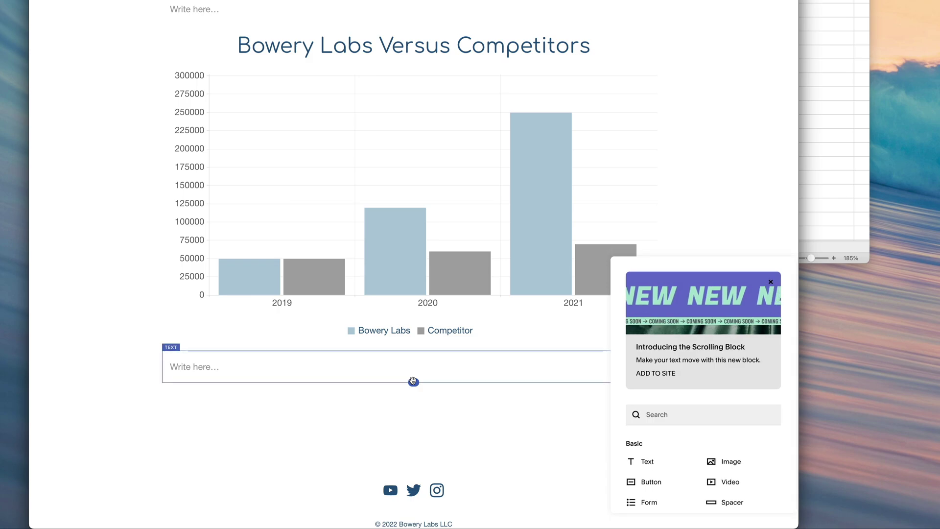
click(652, 414)
text(ch)
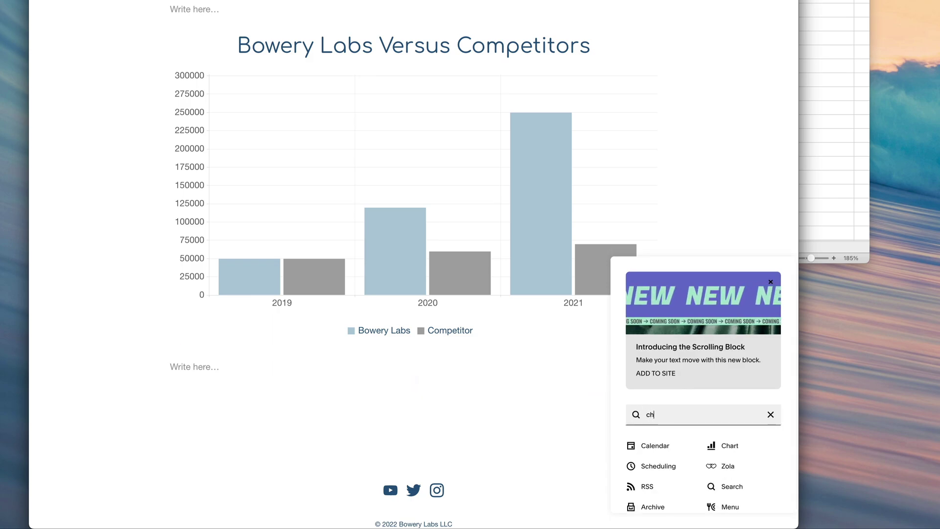
text(art)
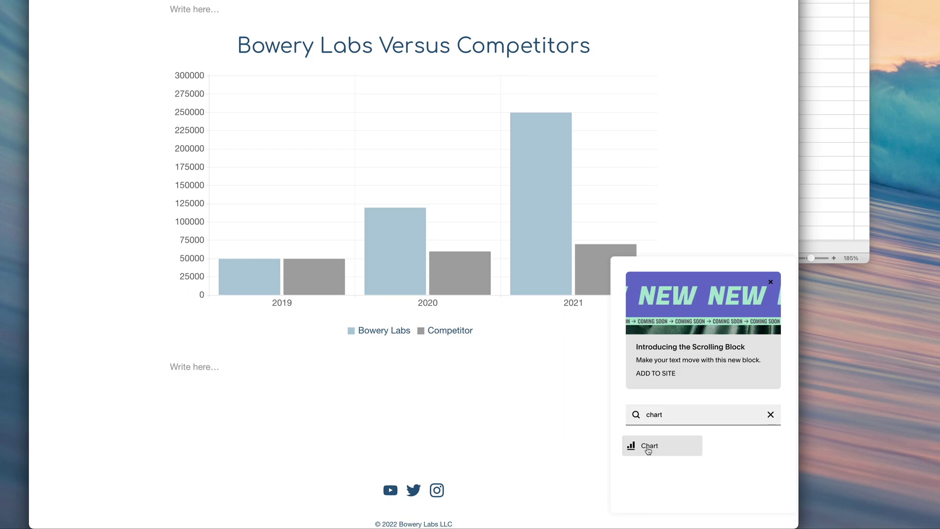
click(648, 448)
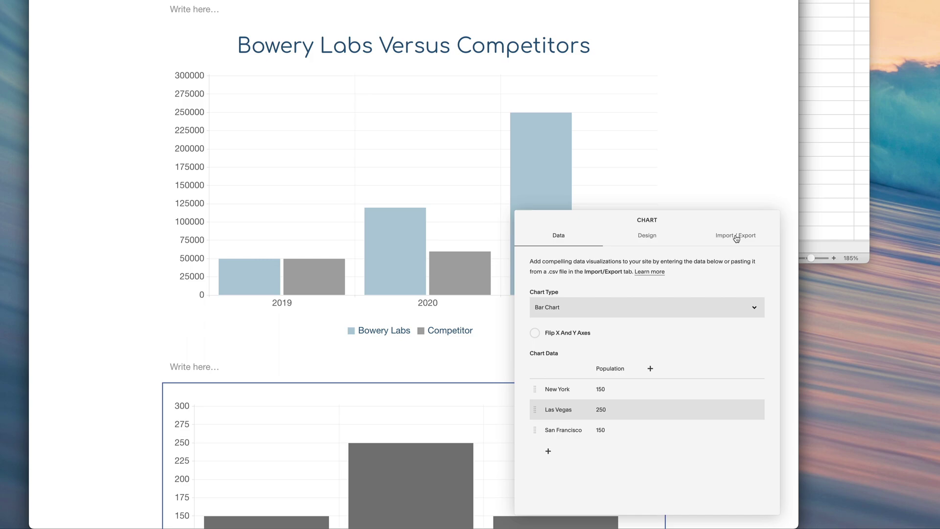
Replace the placeholder city CSV with the pasted Year/Bowery Labs/Competitor data and confirm the update.
click(747, 236)
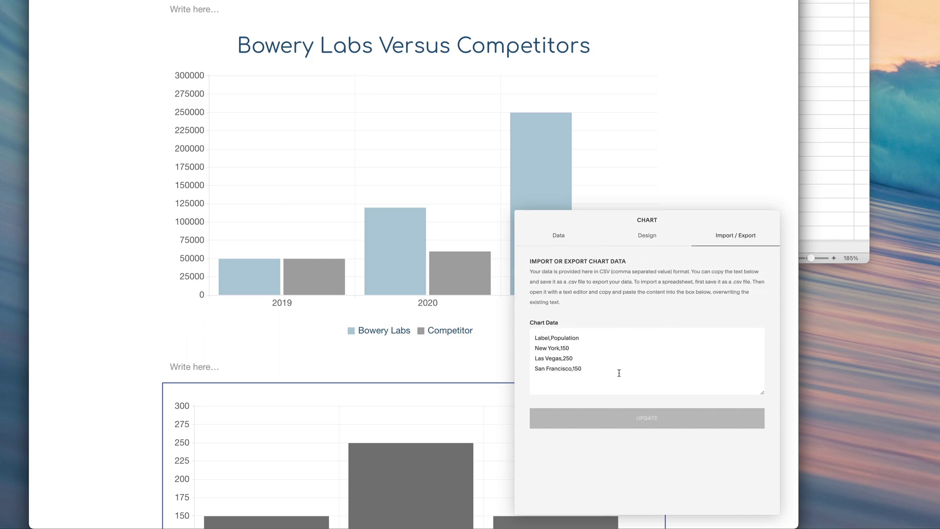
drag(622, 373, 521, 336)
key(BackSpace)
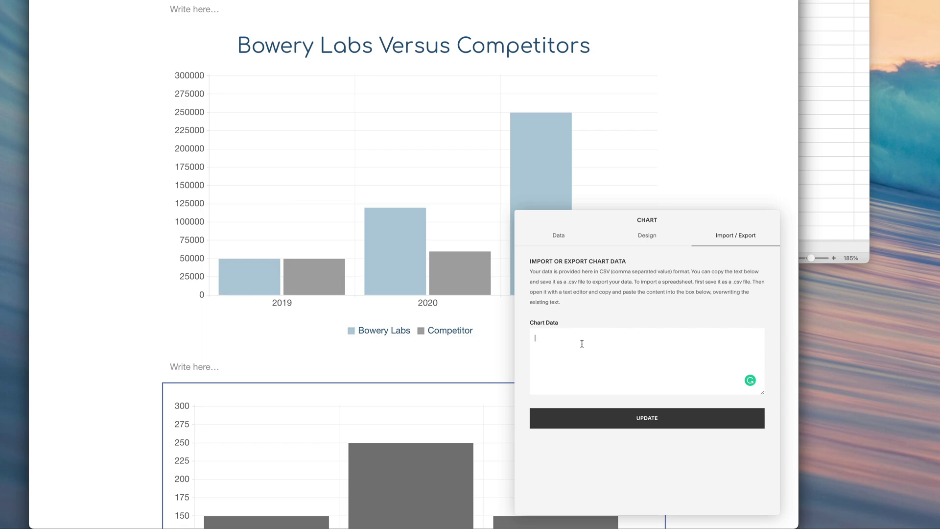
key(super+v)
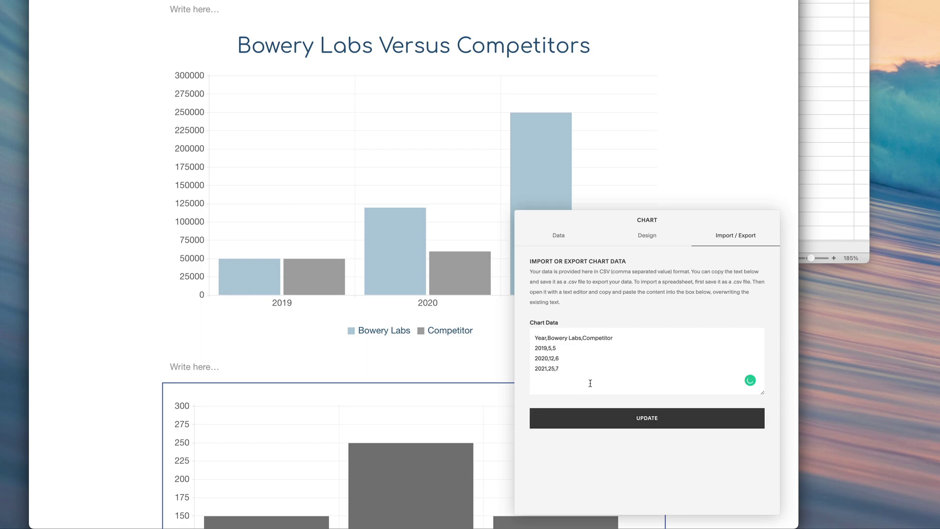
click(635, 421)
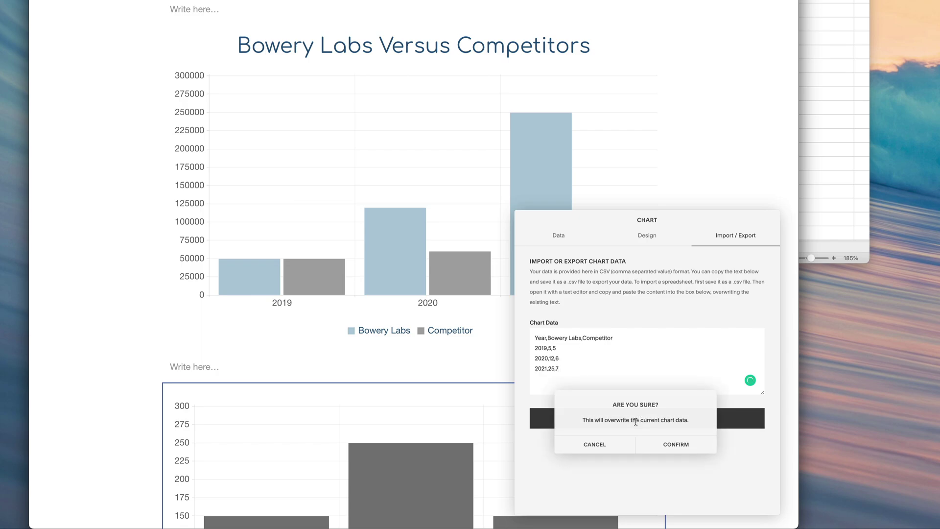
click(684, 446)
scroll(470, 329, down, 3)
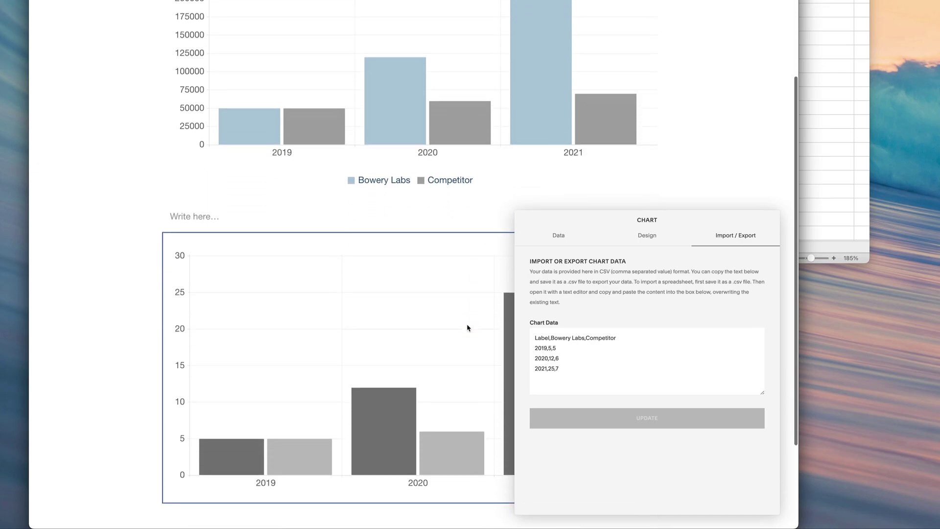
scroll(467, 328, down, 2)
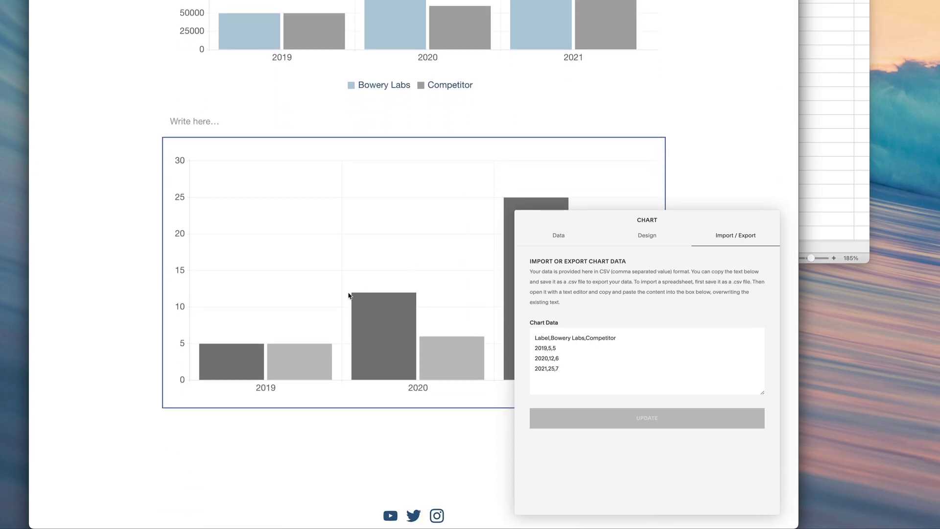
scroll(343, 301, down, 1)
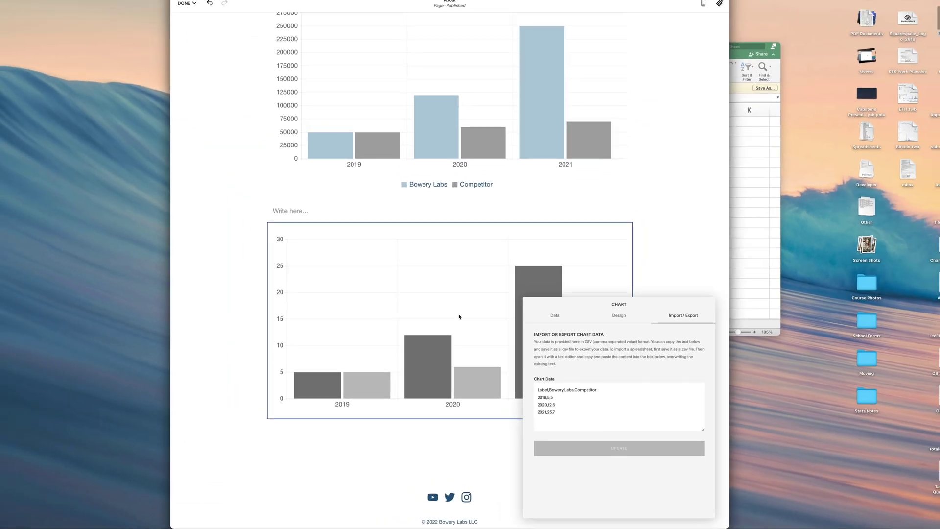
Save the About page edits and select the new chart block below the original chart.
click(187, 3)
click(186, 23)
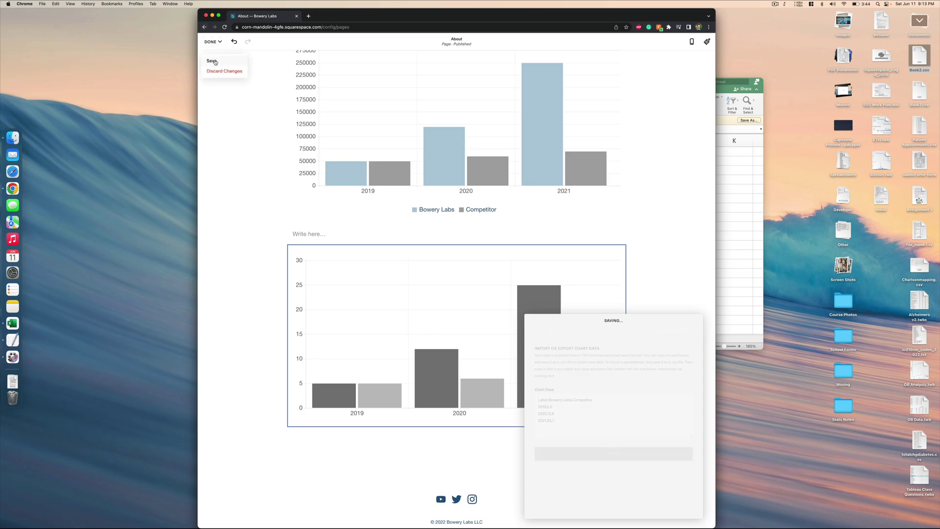
scroll(529, 370, down, 1)
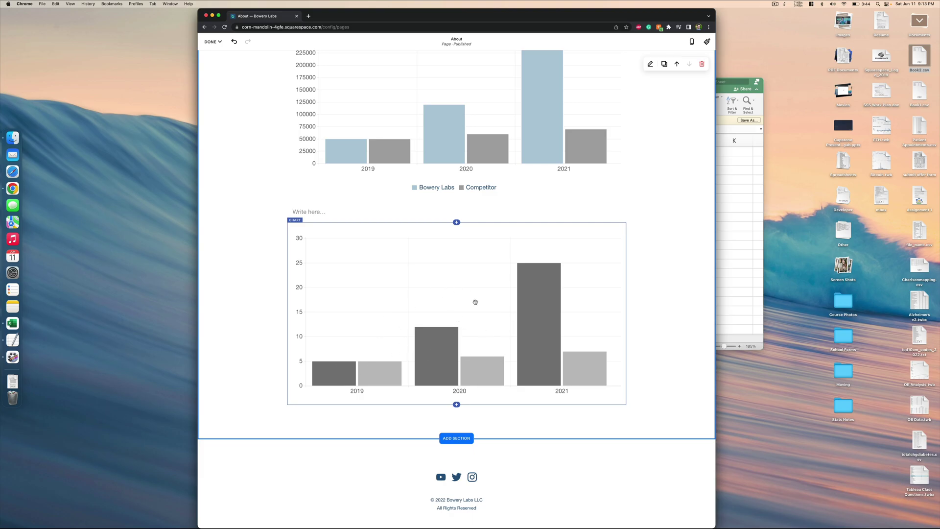
click(475, 302)
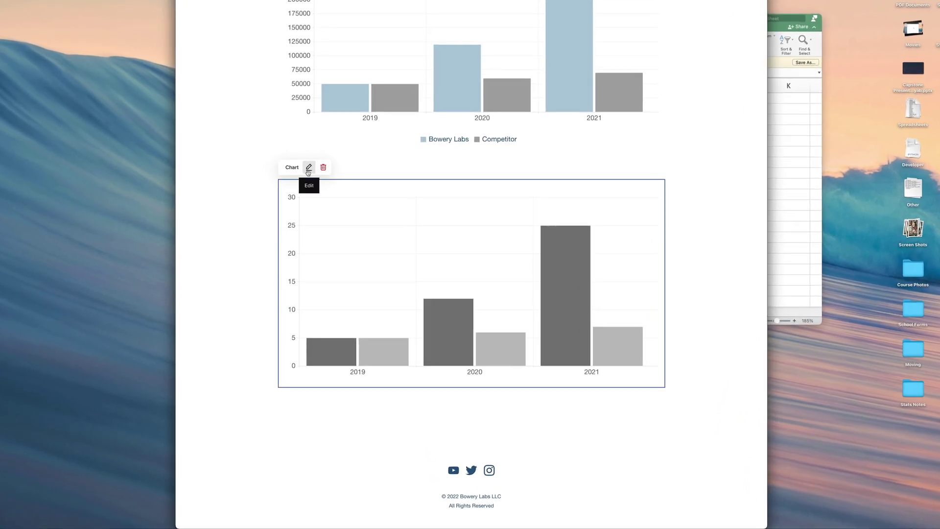
click(309, 169)
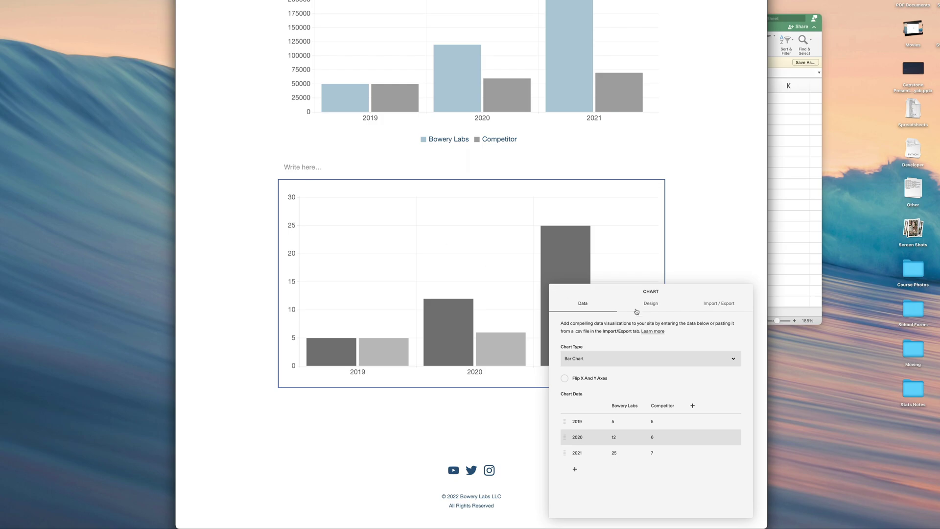
click(651, 304)
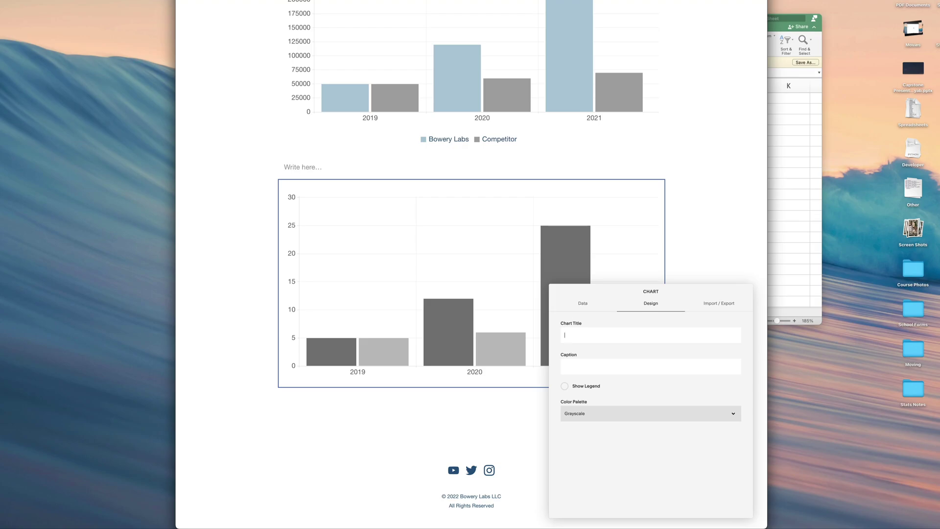
text(Stuff goes here)
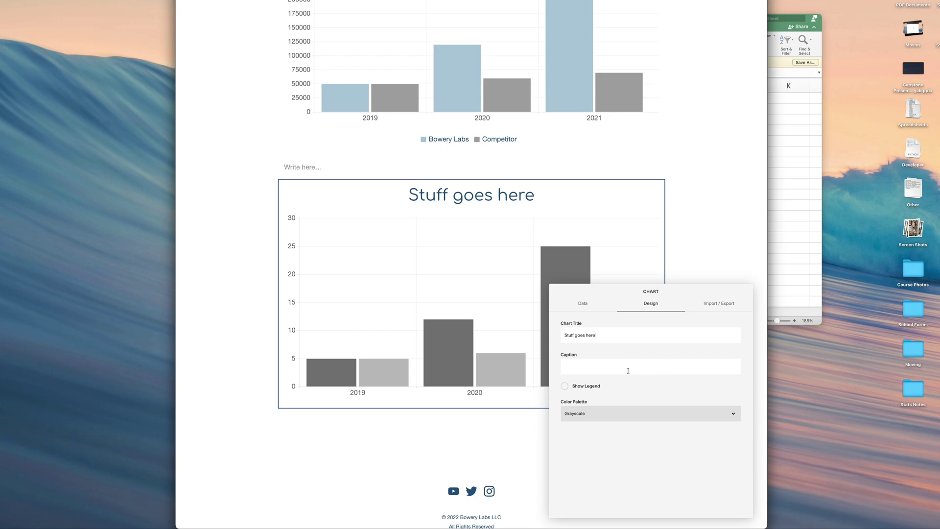
click(585, 387)
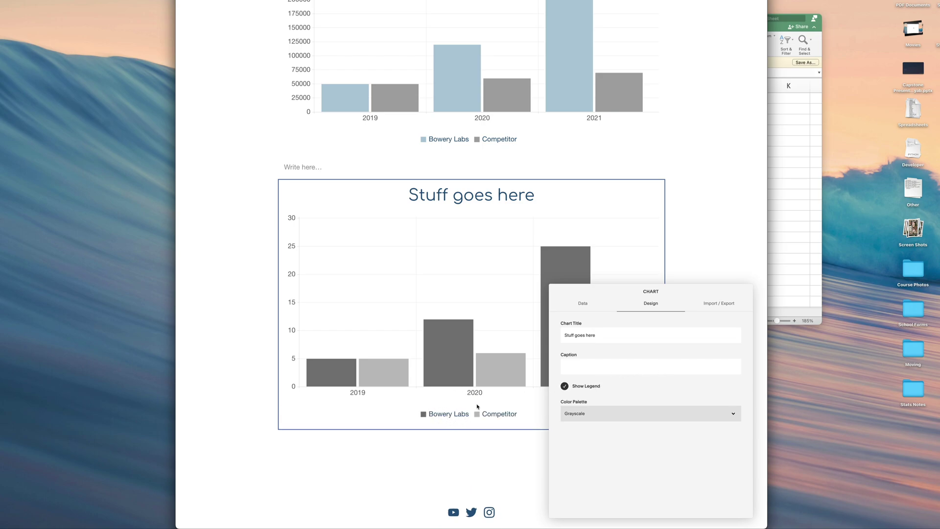
click(795, 155)
key(super+a)
click(416, 130)
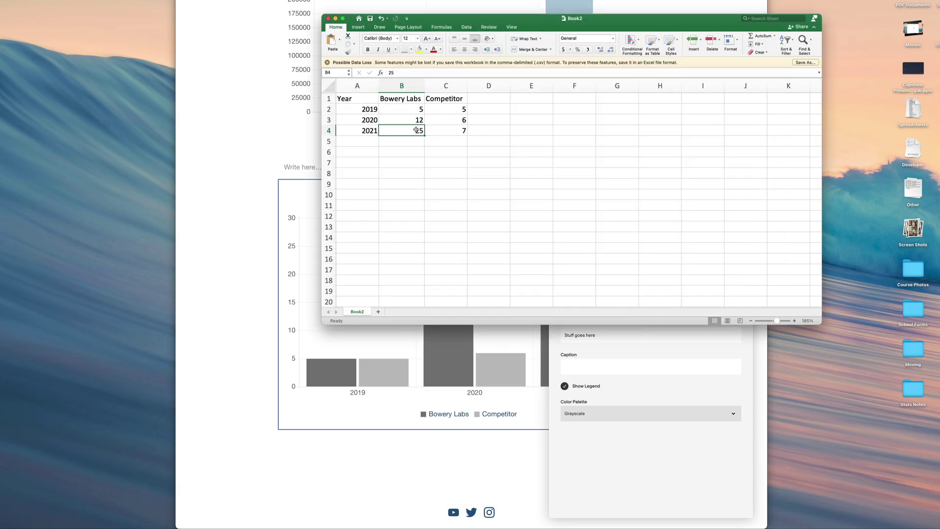
click(408, 98)
drag(406, 99, 443, 131)
drag(403, 100, 446, 99)
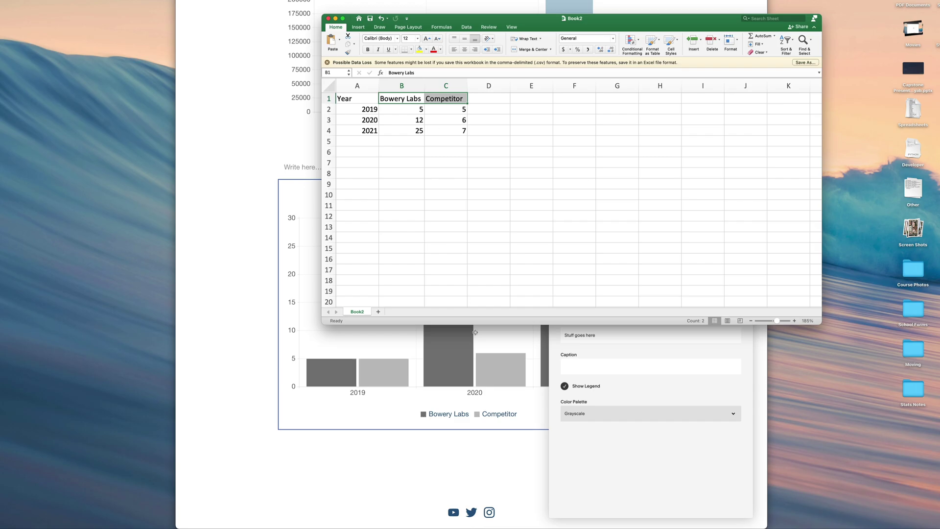
click(606, 389)
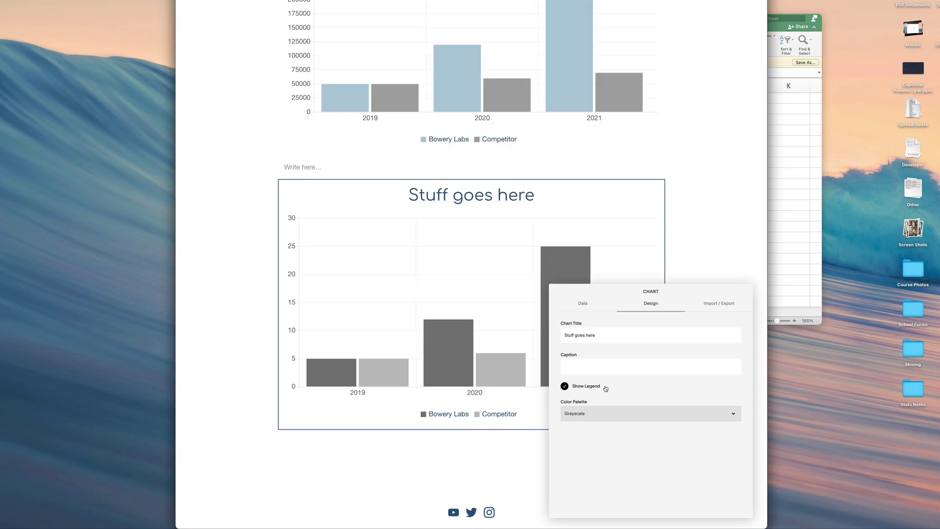
Preview the Primary, Warm, Cool, Muted, Cobblestone and Shops colour palettes on the chart.
click(606, 414)
click(604, 420)
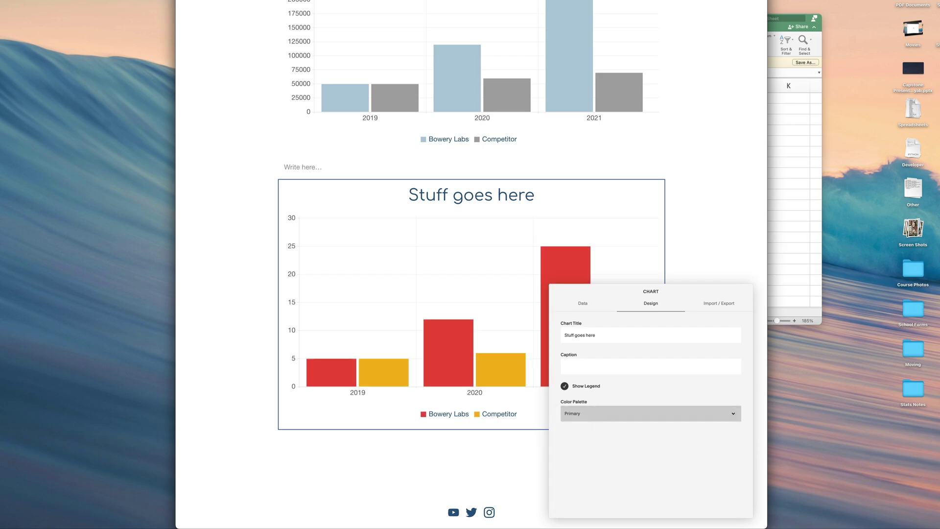
click(603, 422)
click(603, 424)
click(603, 420)
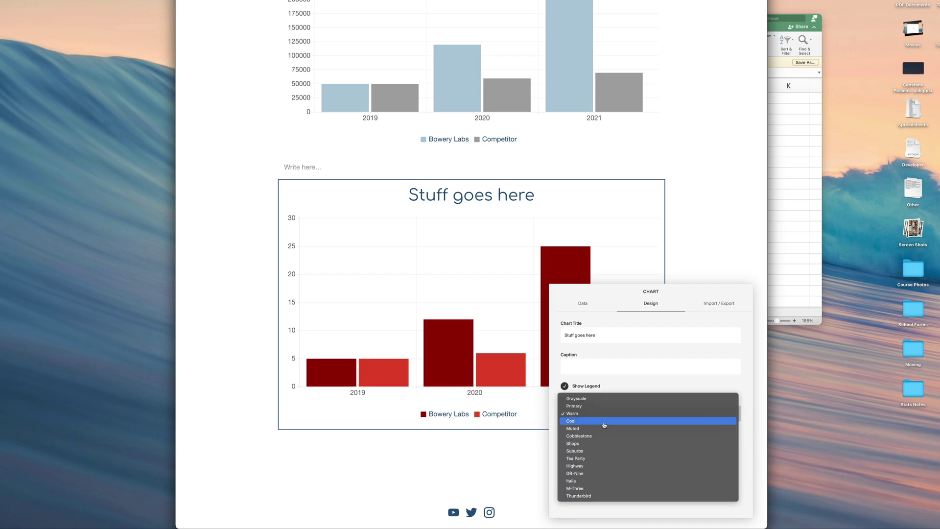
click(606, 420)
click(609, 423)
click(609, 423)
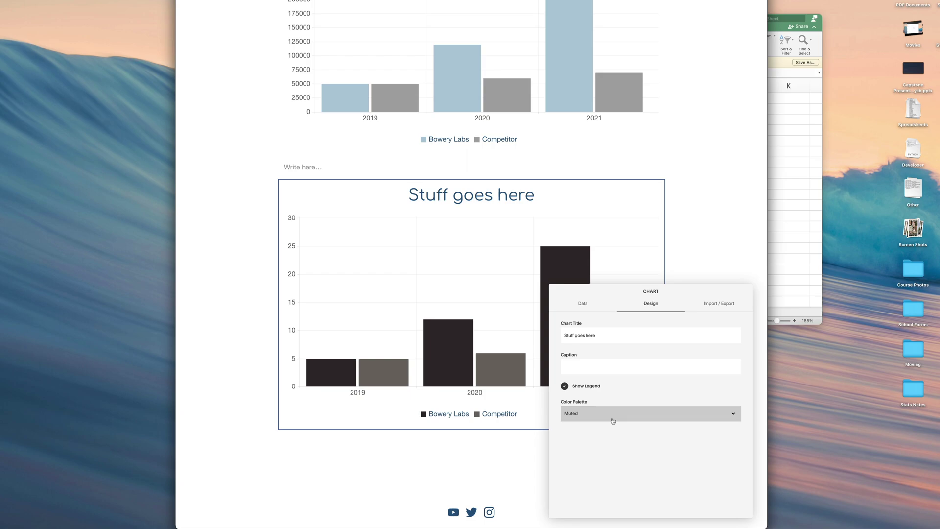
click(612, 420)
click(612, 421)
click(612, 418)
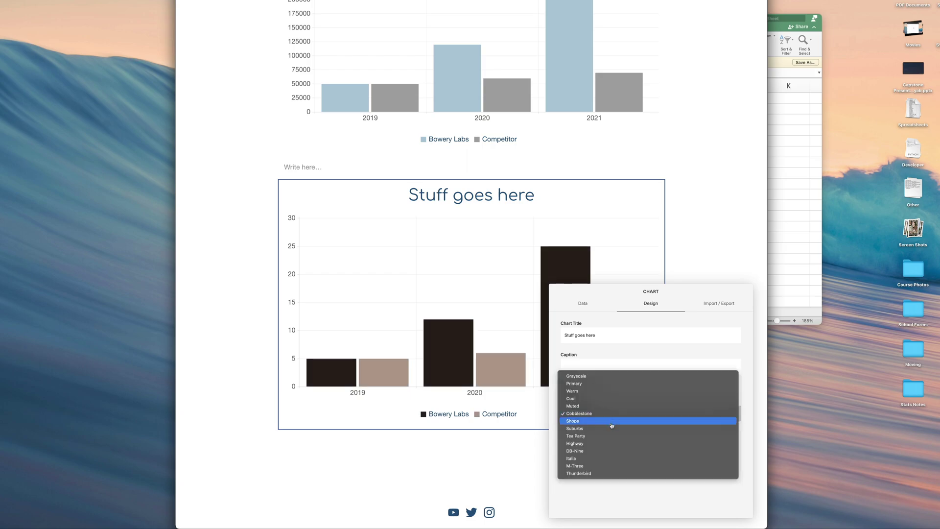
click(611, 422)
Try Suburbs and Highway, then settle on the DB-Nine palette and show the Data settings.
click(611, 414)
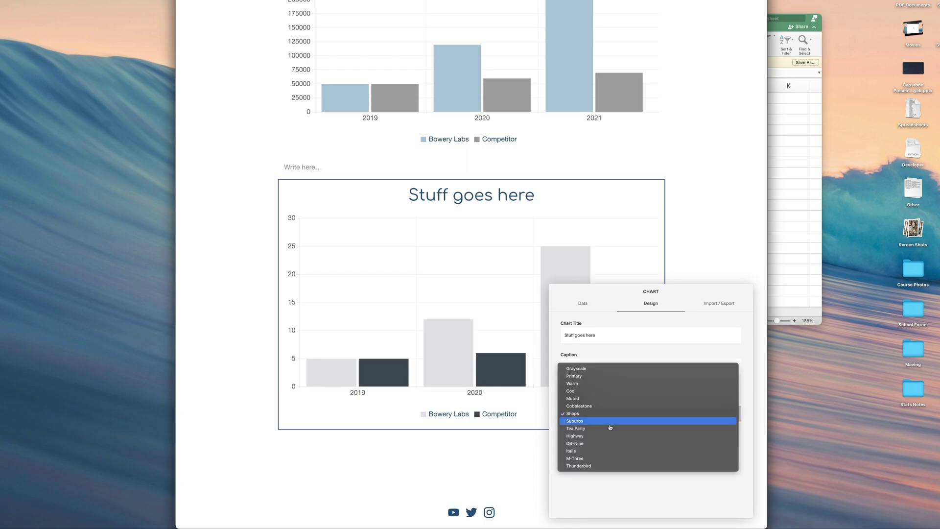
click(613, 420)
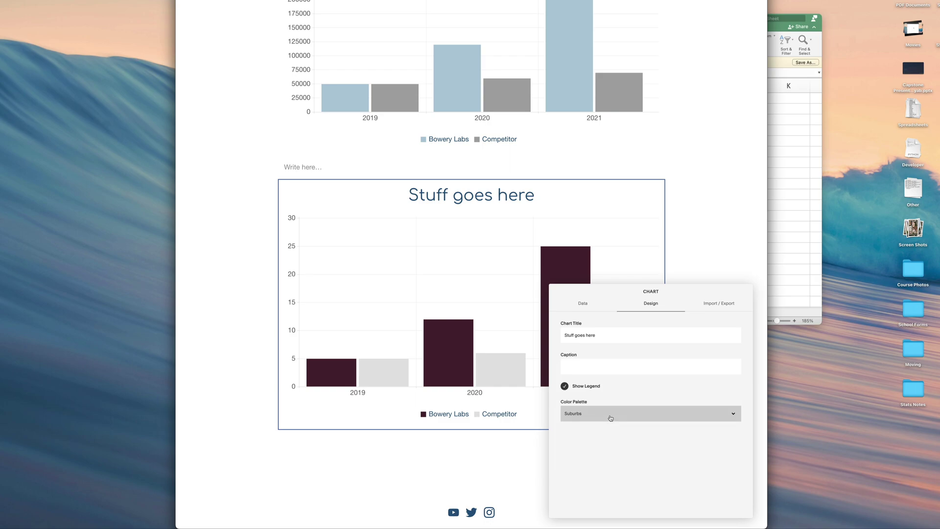
click(611, 418)
click(612, 426)
click(612, 415)
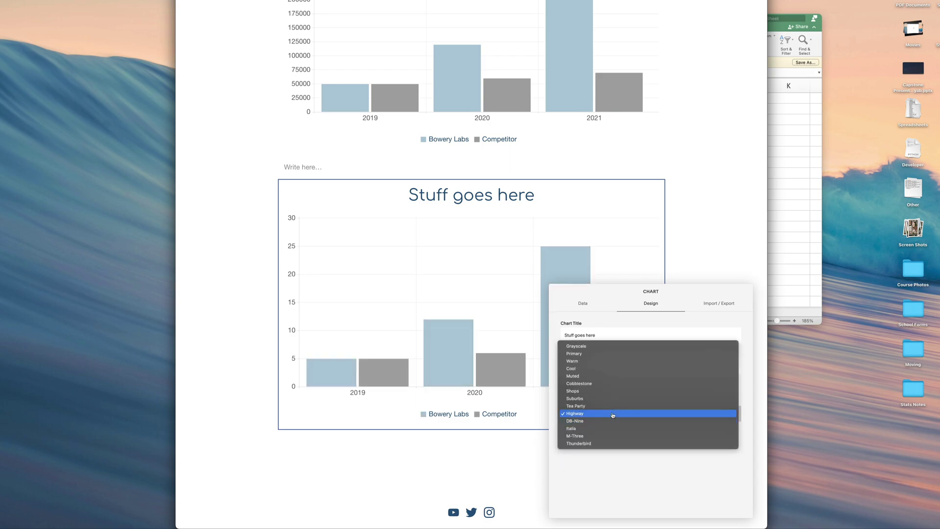
click(612, 420)
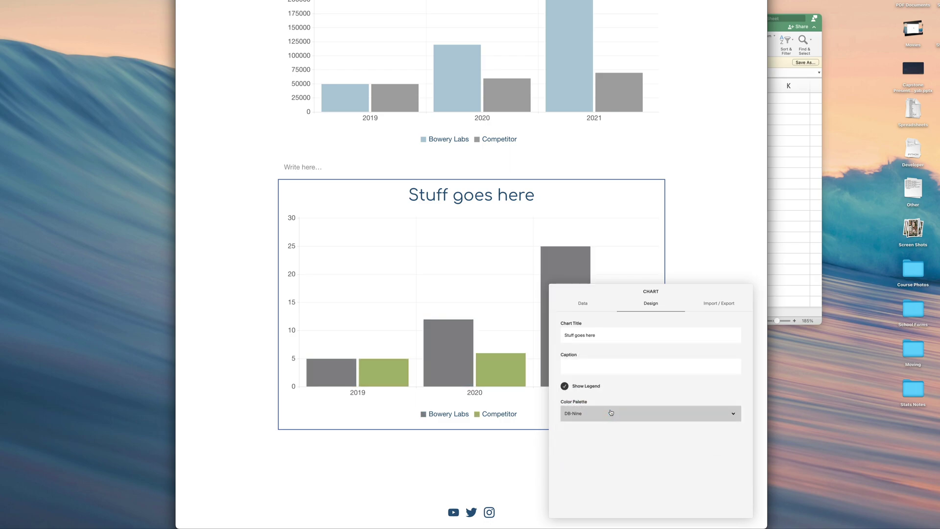
click(610, 413)
click(611, 412)
click(591, 308)
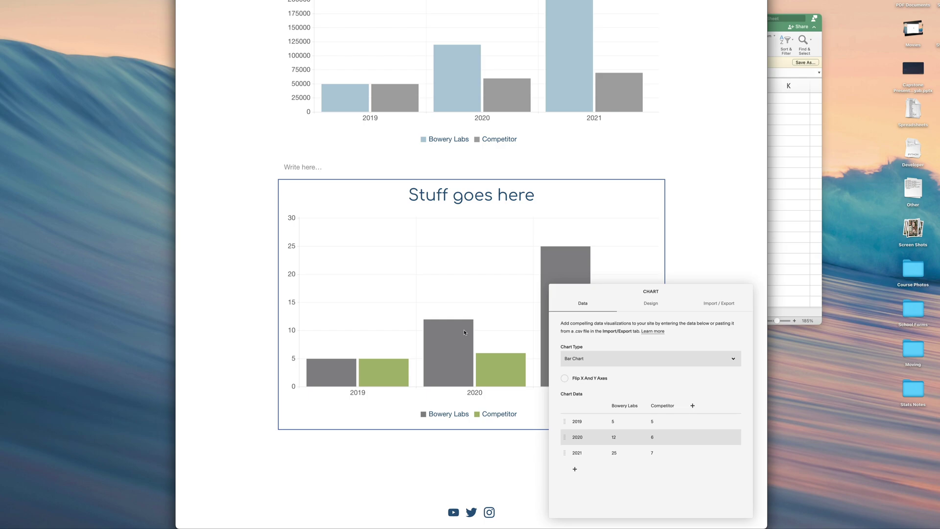
Change the chart type to Line Chart.
click(580, 361)
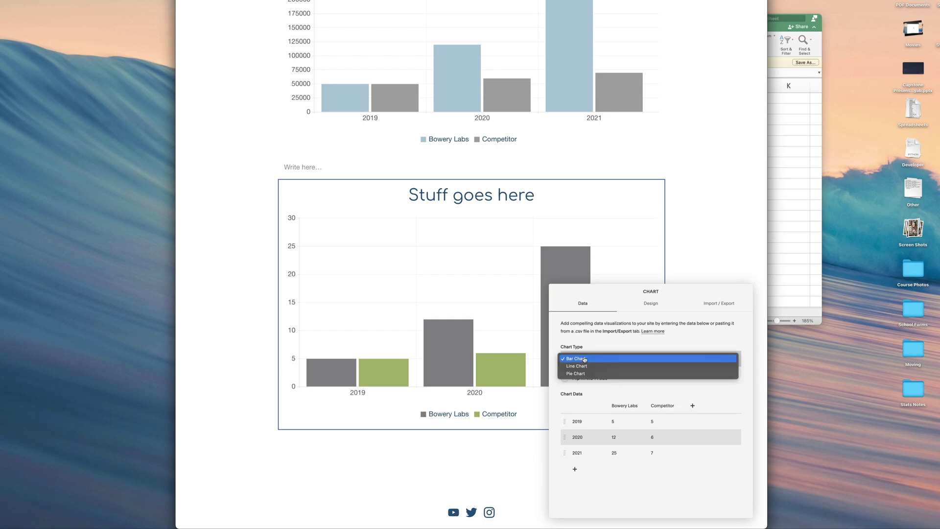
click(586, 367)
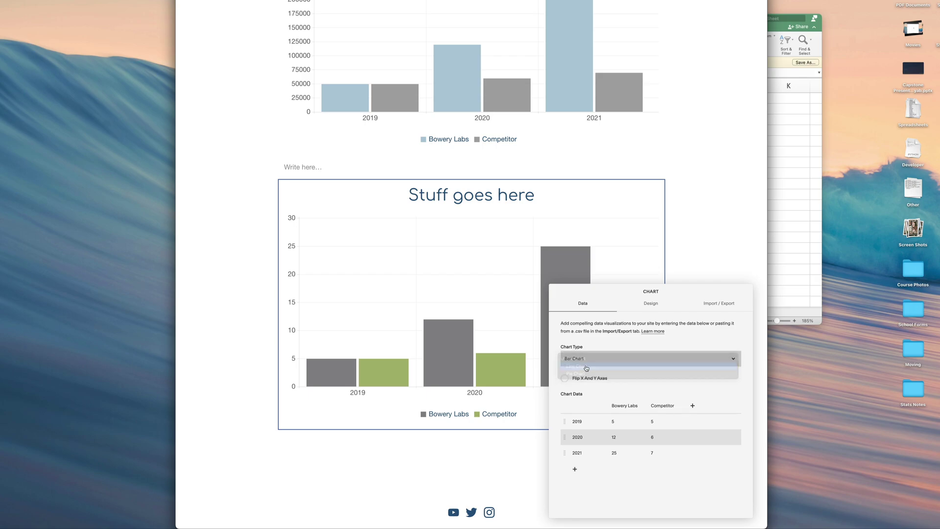
scroll(636, 266, down, 2)
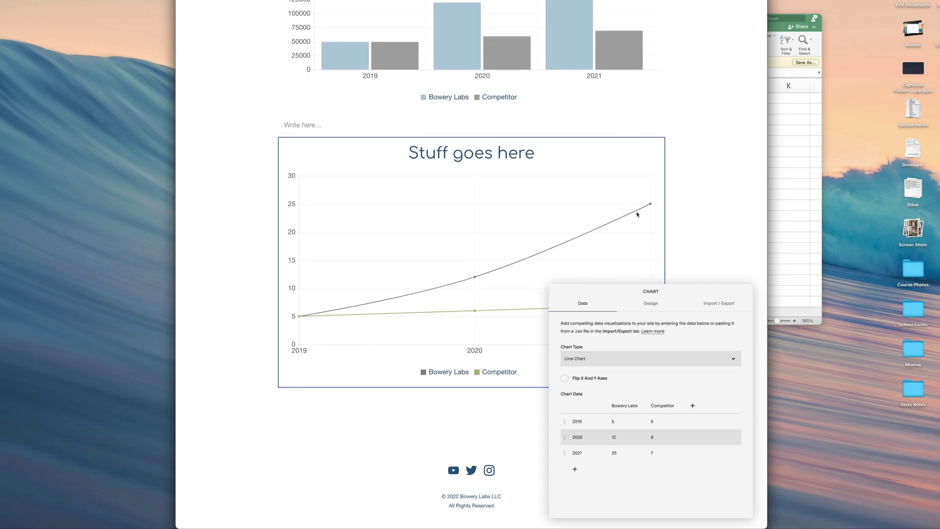
click(607, 362)
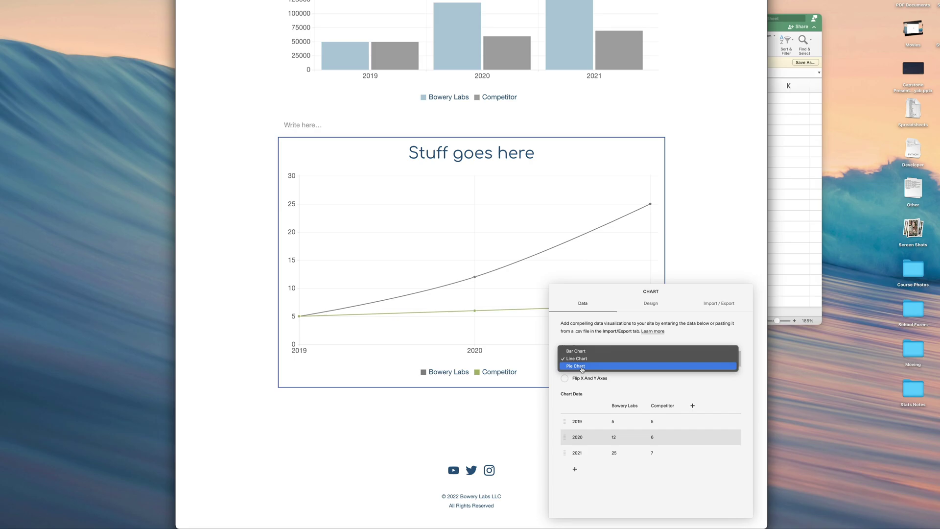
In the Book2 sheet, clear the 2020 and 2021 rows, then return to the chart.
click(790, 220)
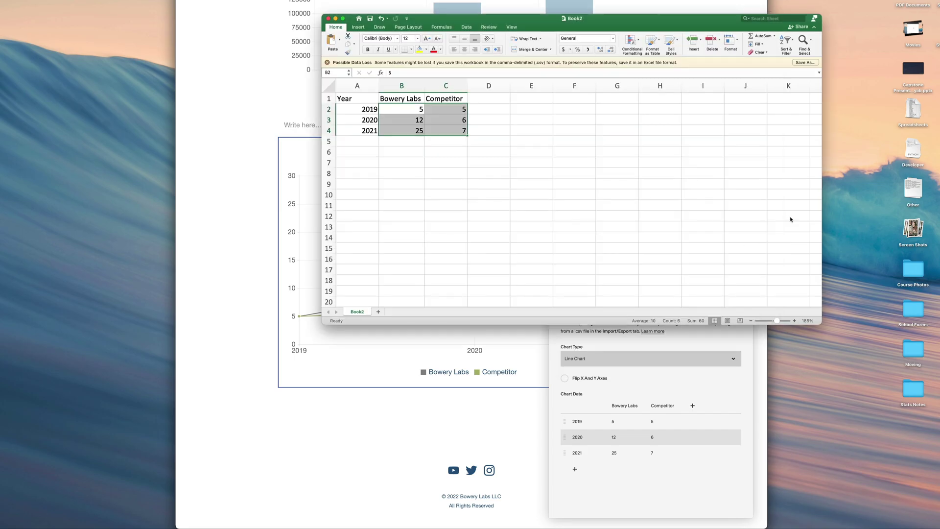
mouse_move(329, 119)
mouse_down()
mouse_move(329, 142)
mouse_move(329, 131)
mouse_up()
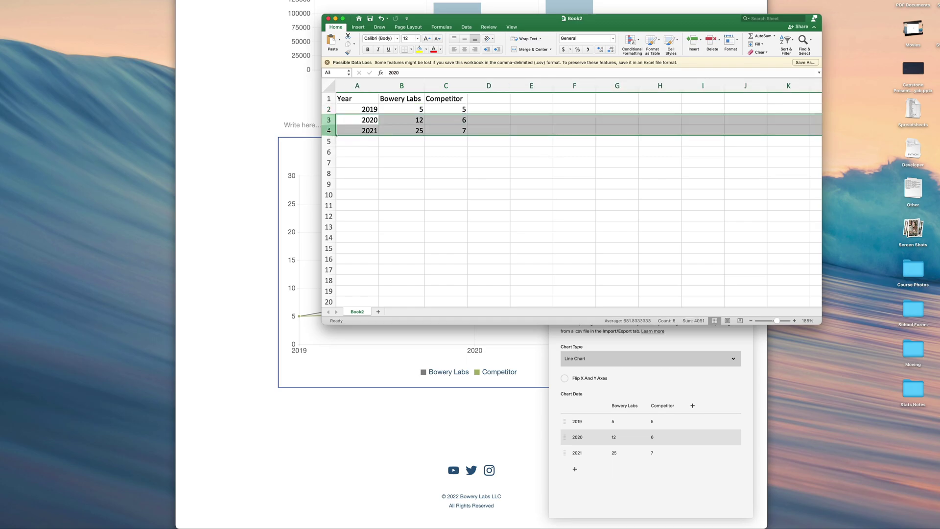
key(Delete)
click(329, 108)
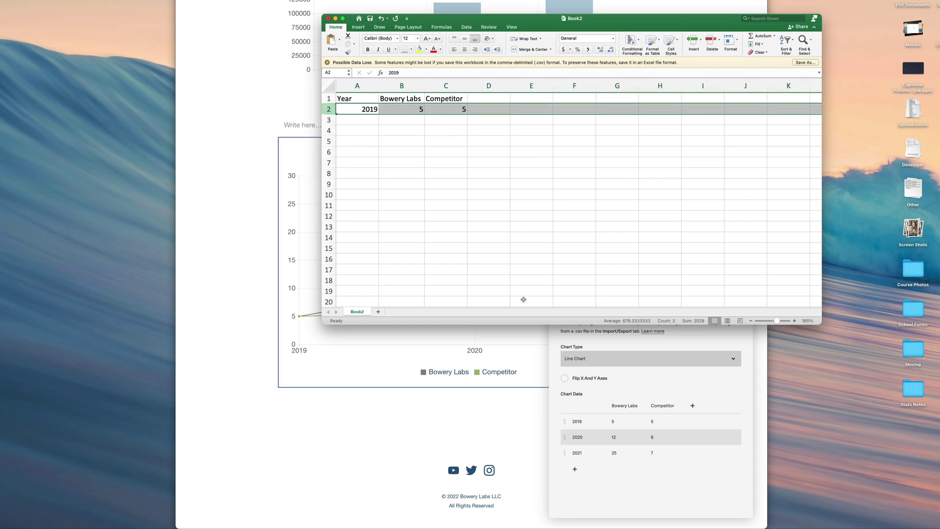
click(612, 360)
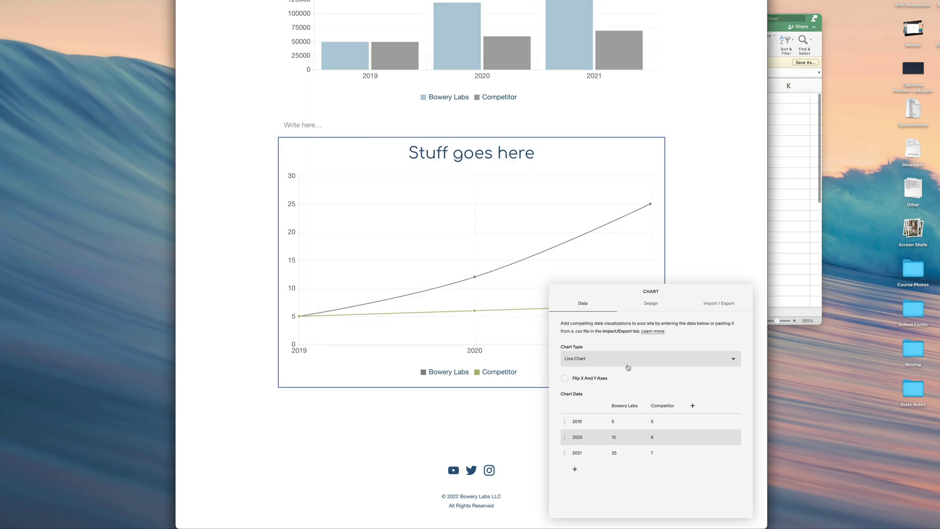